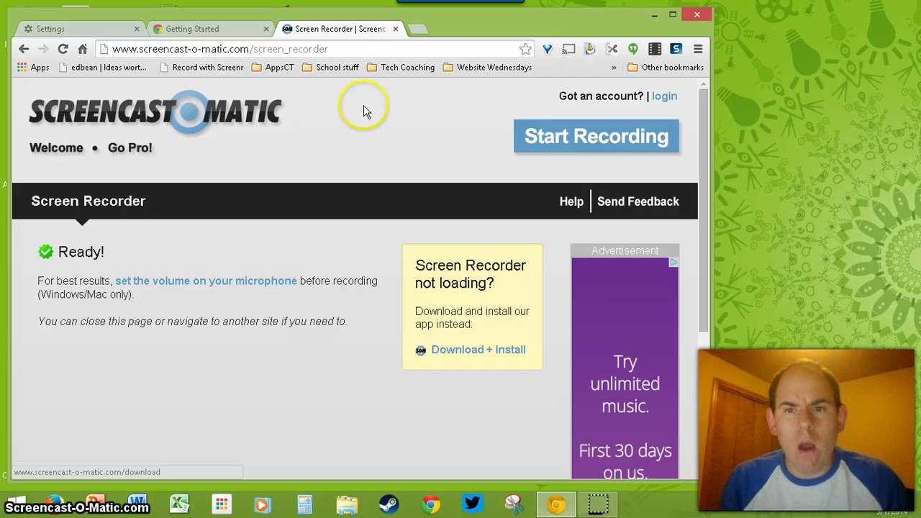
Maximize the Google Chrome window to fill the screen.
left_click(672, 15)
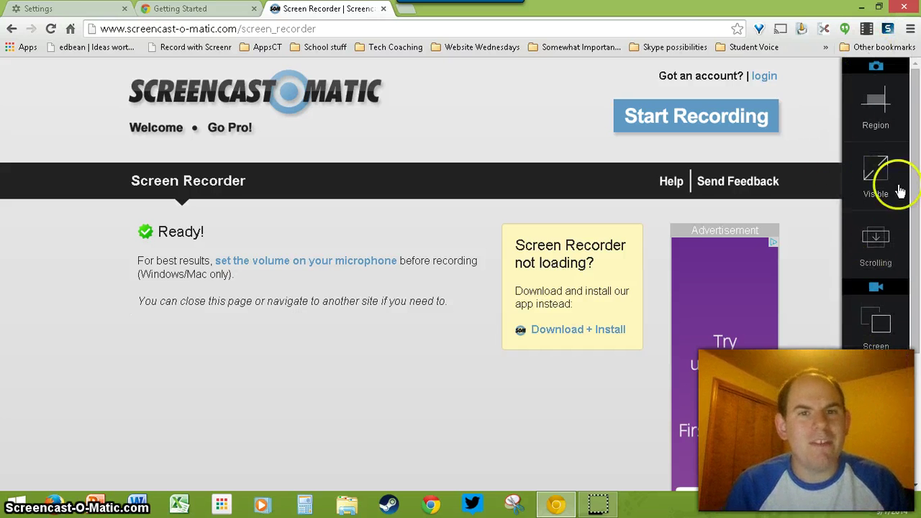
Choose Snagit's Screen video capture with Entire screen as the shared source.
left_click(881, 335)
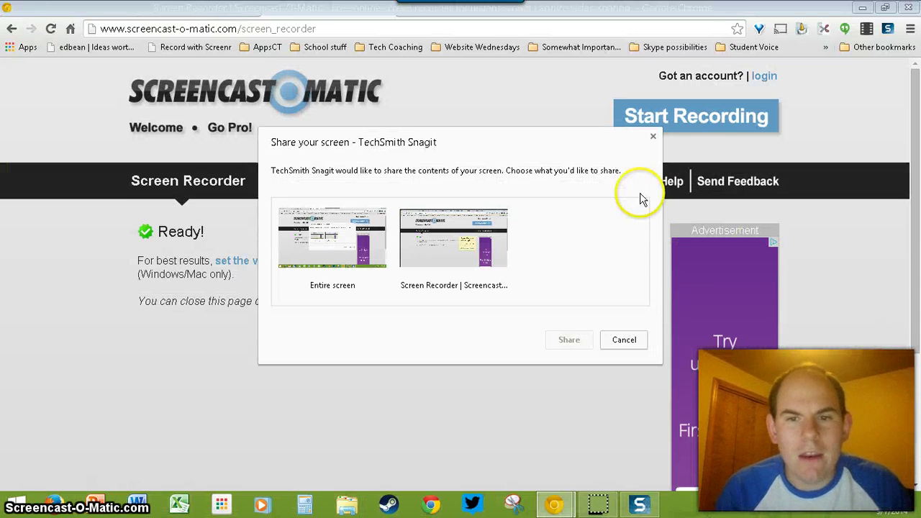
left_click(336, 228)
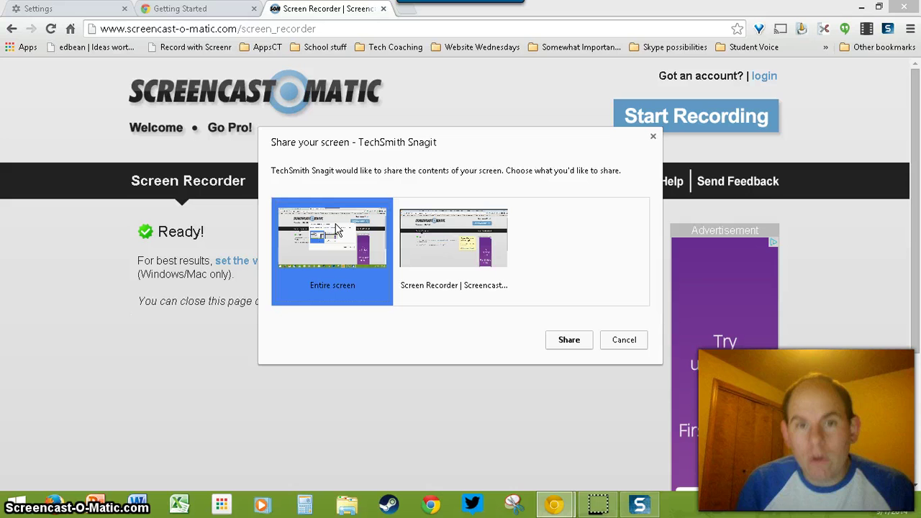
Start the screen recording and load drive.google.com in the Getting Started tab.
left_click(569, 338)
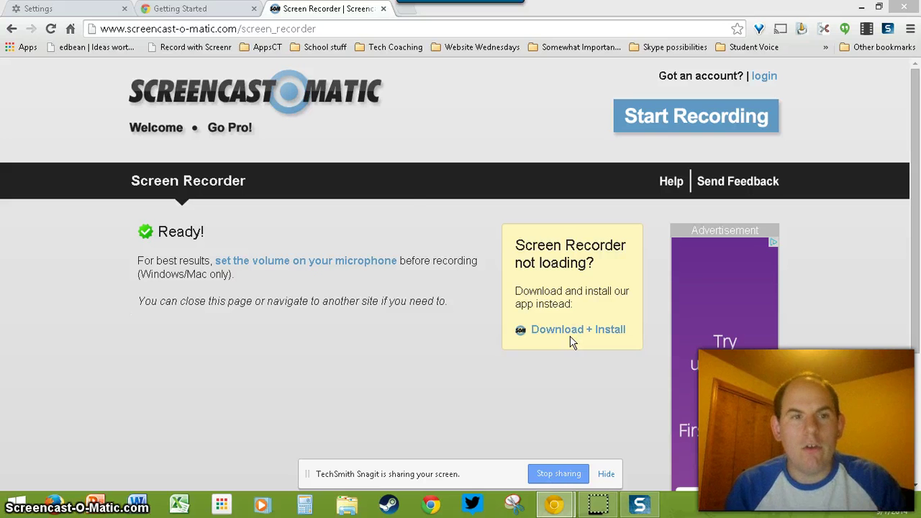
left_click(162, 8)
left_click(180, 29)
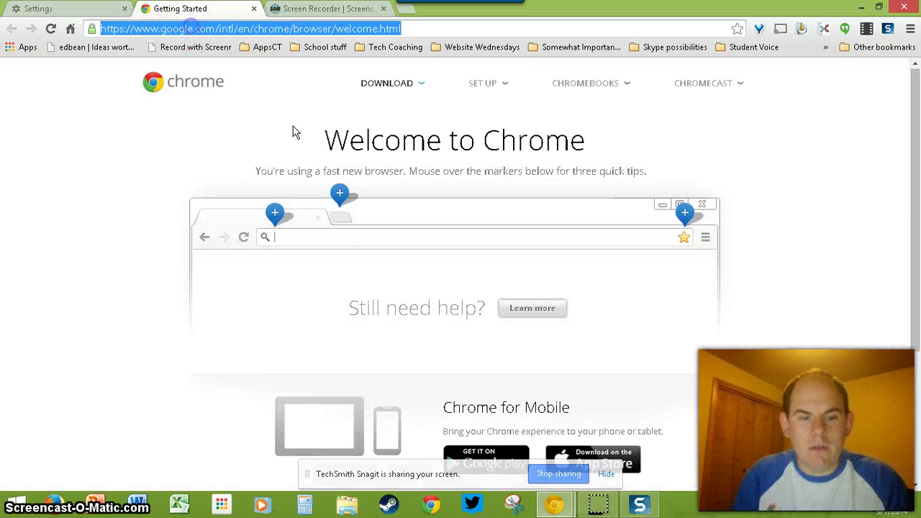
type("drive.google.com")
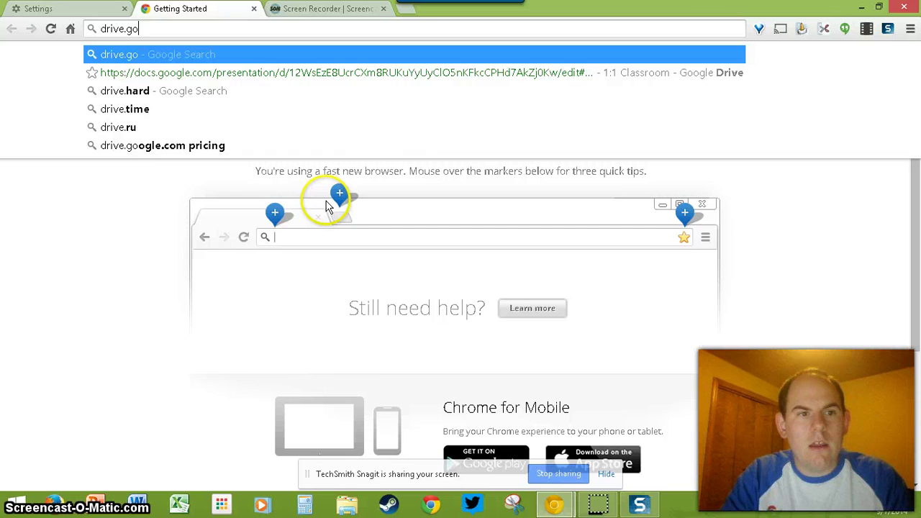
key("Return")
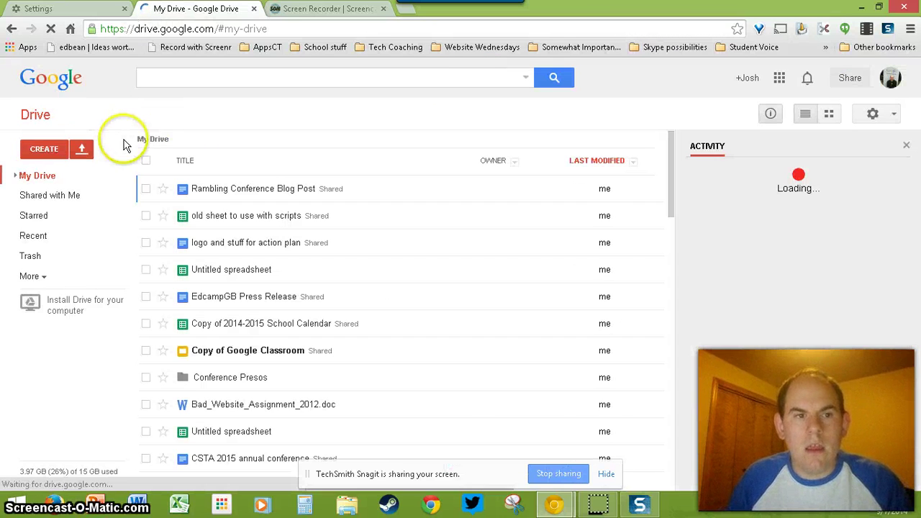
Create a new Google Drawing from the Create menu, then stop sharing to end recording.
left_click(44, 151)
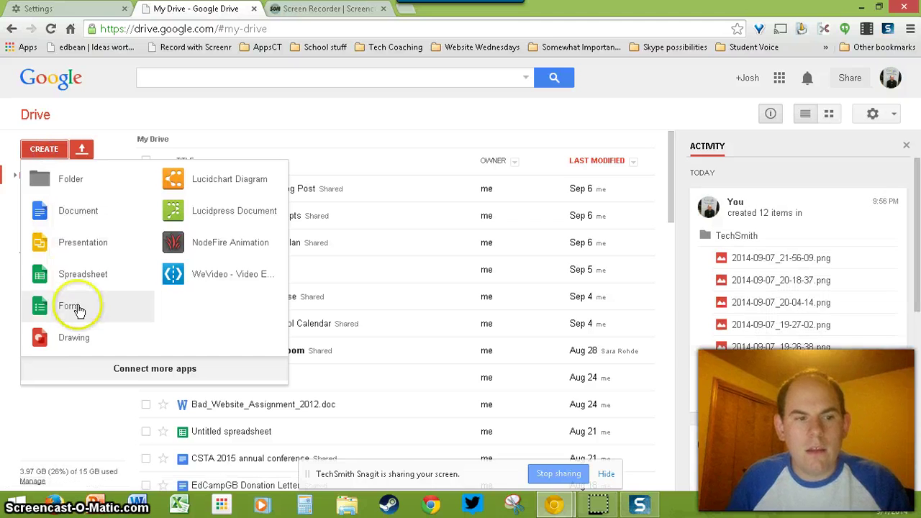
left_click(62, 339)
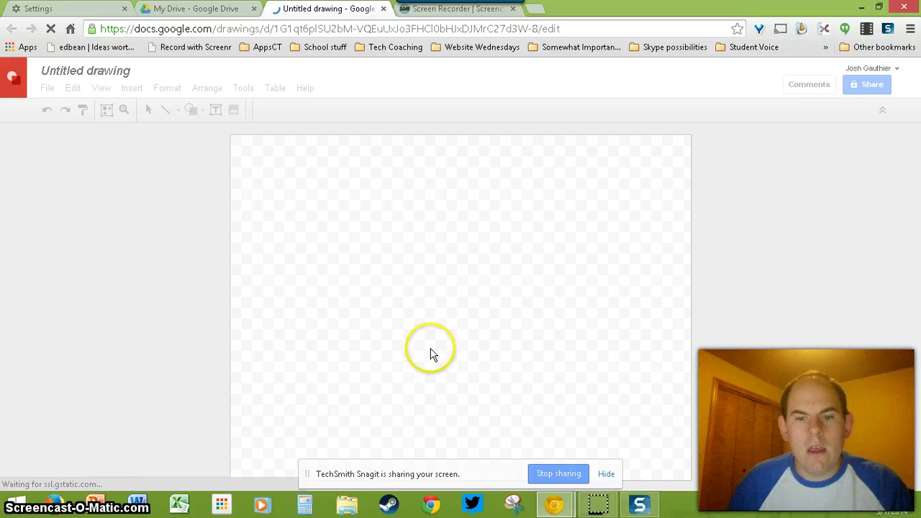
left_click(543, 471)
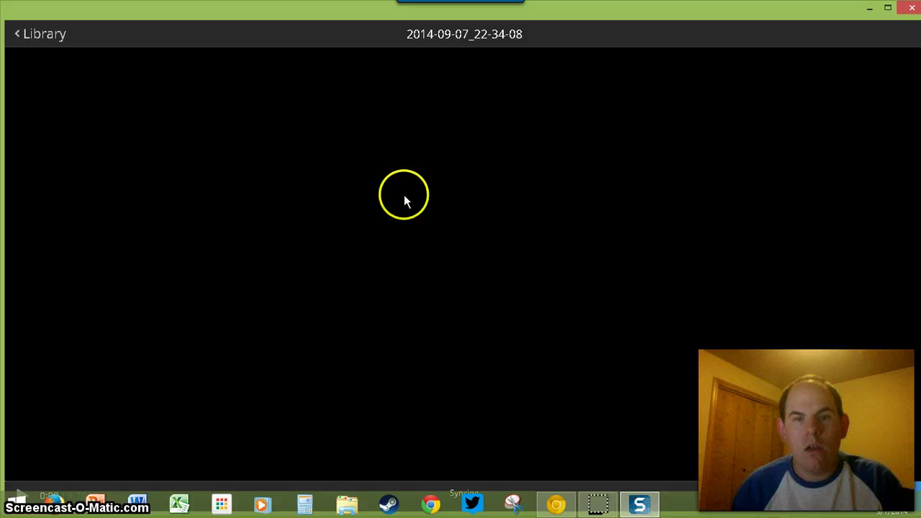
Retitle the recording 'TestingSnagit' and maximize the Snagit window.
left_click(452, 36)
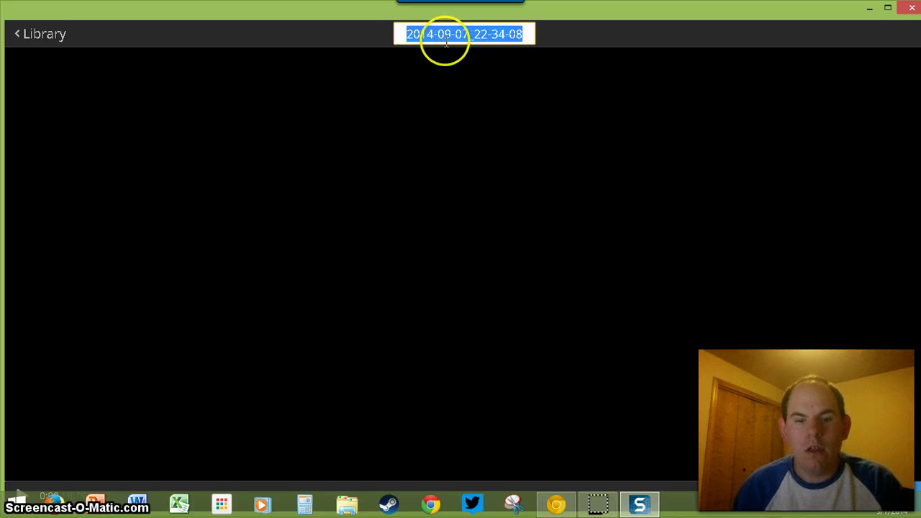
triple_click(511, 33)
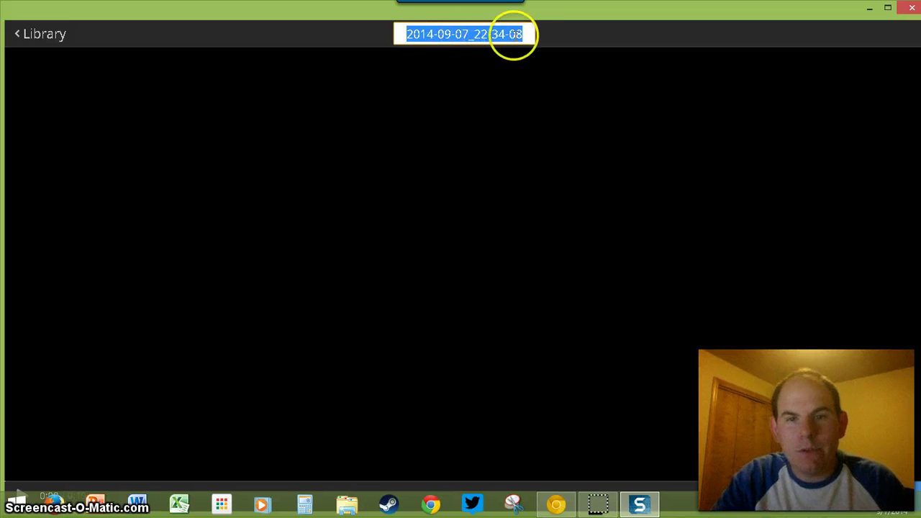
type("Test")
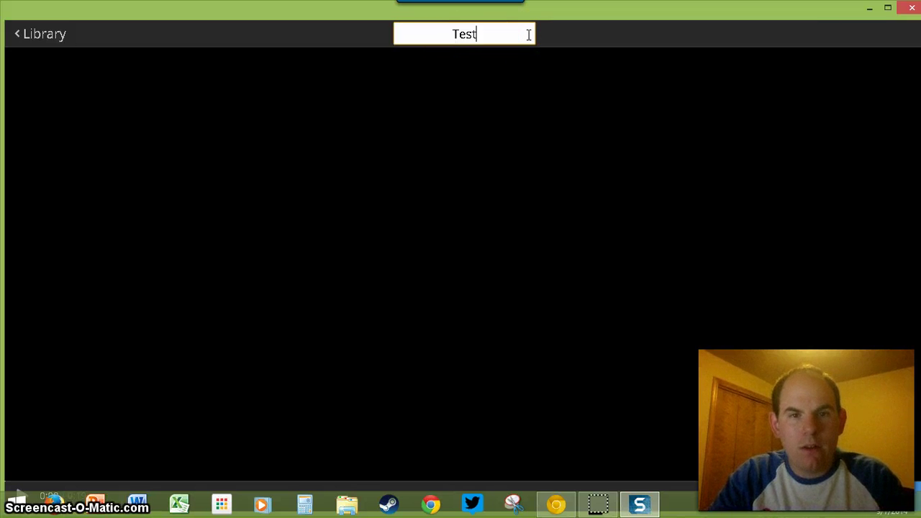
type("ingSnagit")
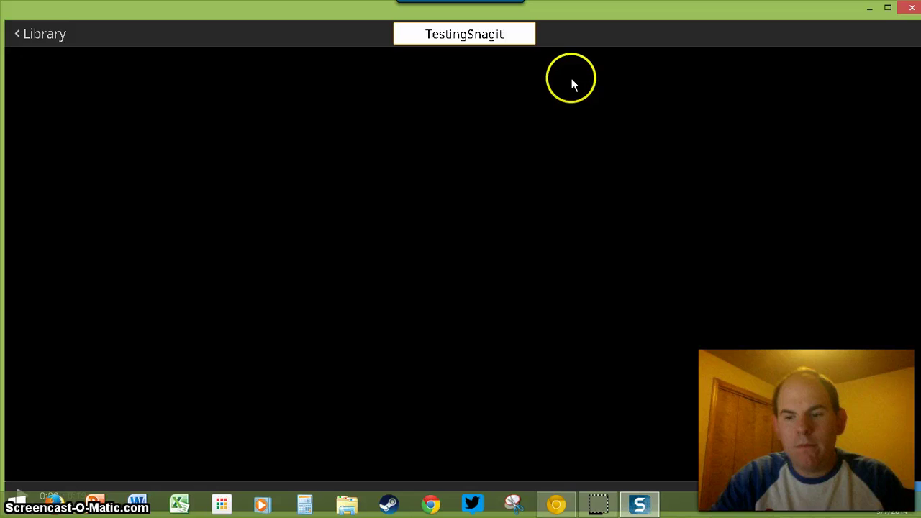
key("Return")
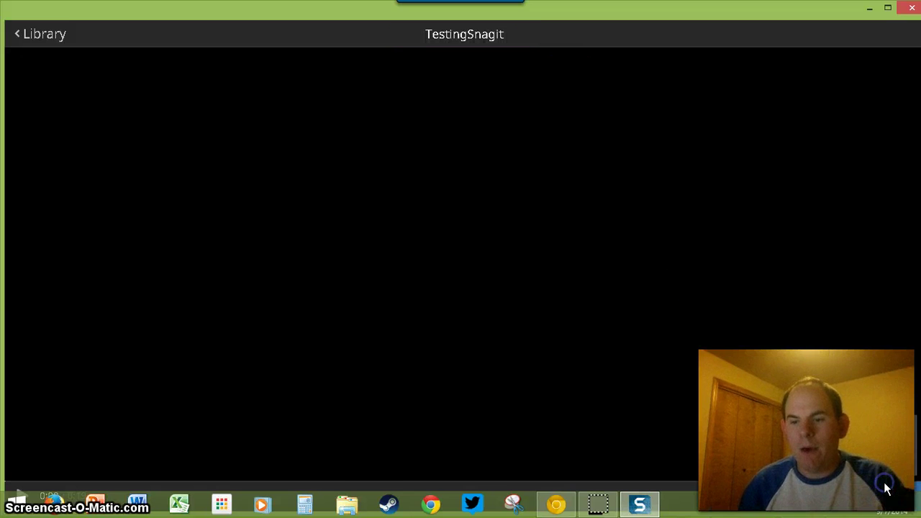
left_click(863, 435)
left_click(888, 8)
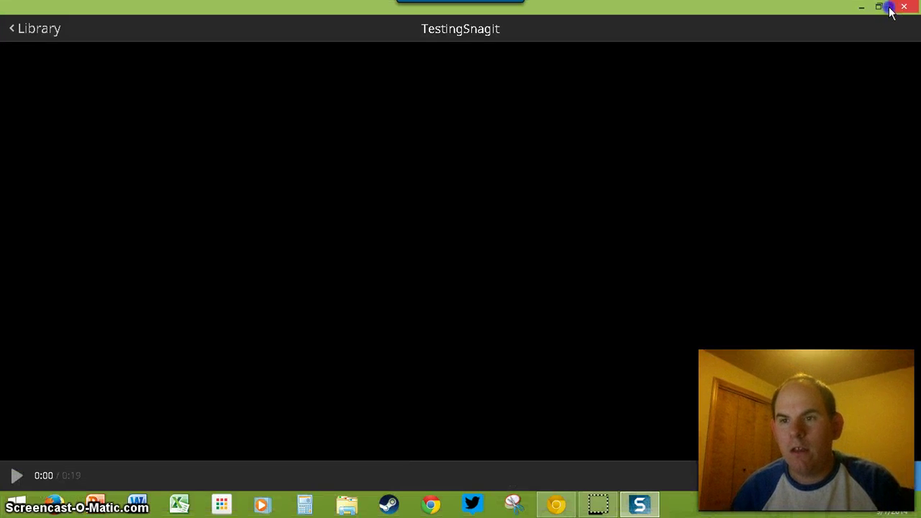
Convert TestingSnagit into a GIF and save it to the Downloads folder.
left_click(834, 410)
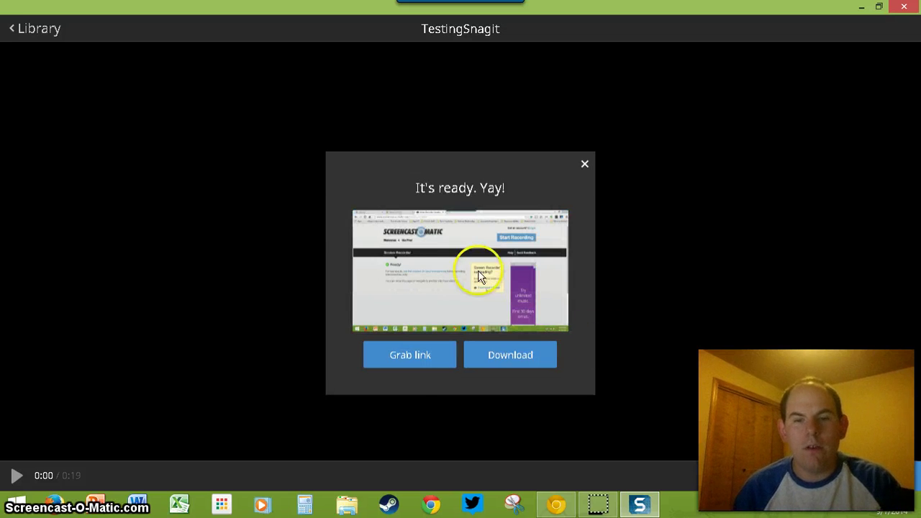
left_click(510, 356)
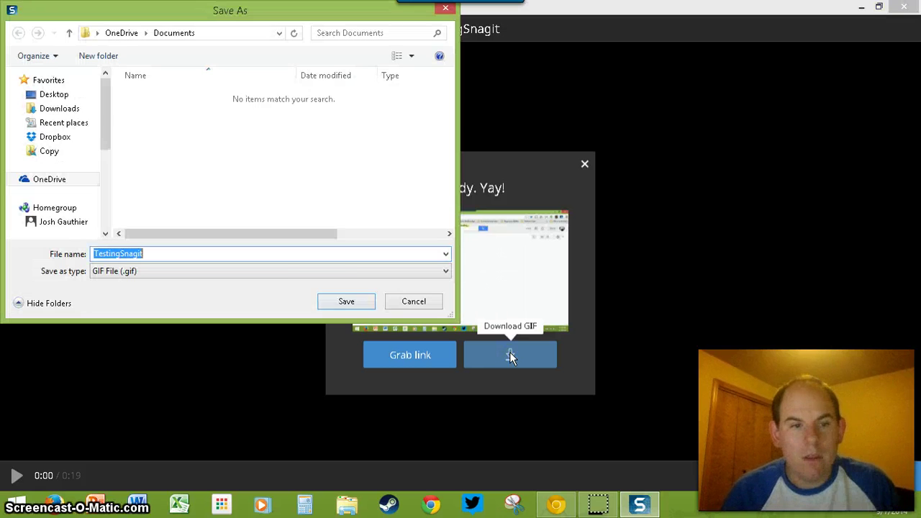
left_click(64, 108)
left_click(345, 301)
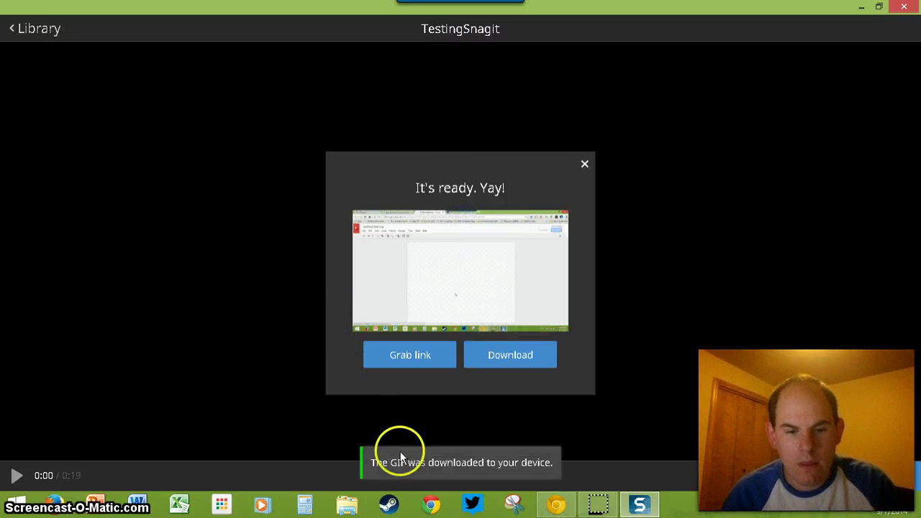
Open TestingSnagit from Downloads, sorted newest first, so the GIF plays in Internet Explorer.
left_click(347, 506)
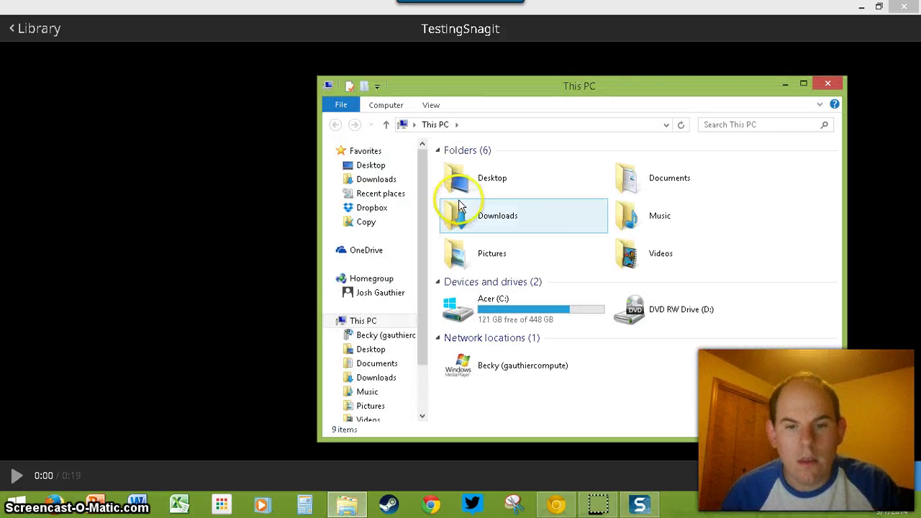
double_click(460, 214)
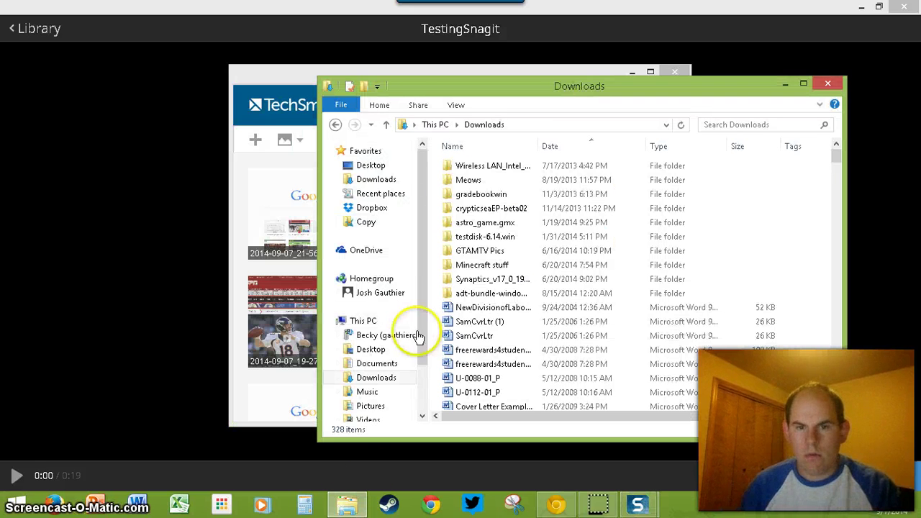
left_click(571, 146)
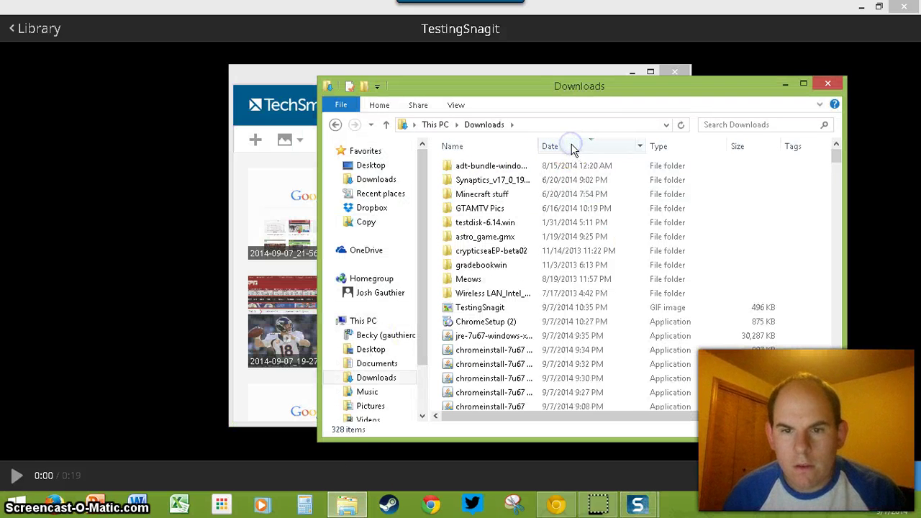
double_click(475, 309)
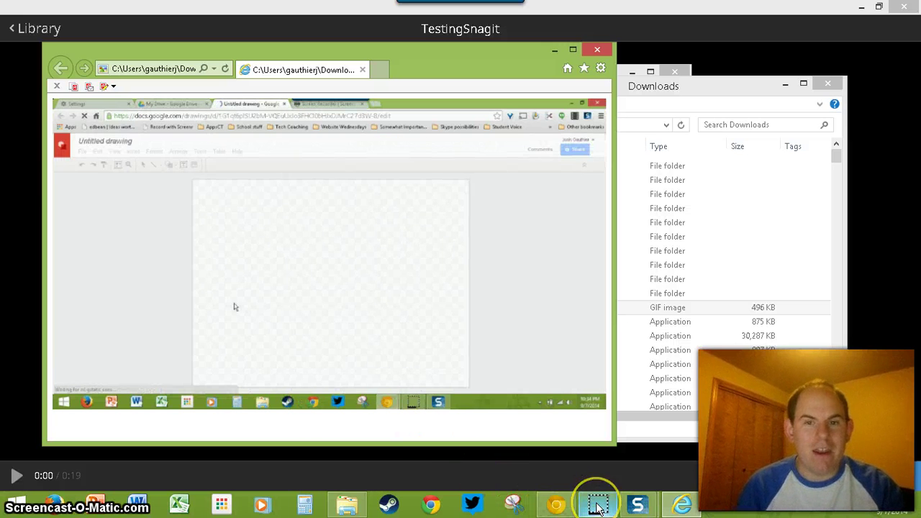
Return to Chrome's My Drive and preview TestingSnagit.gif inside the TechSmith folder.
mouse_move(597, 504)
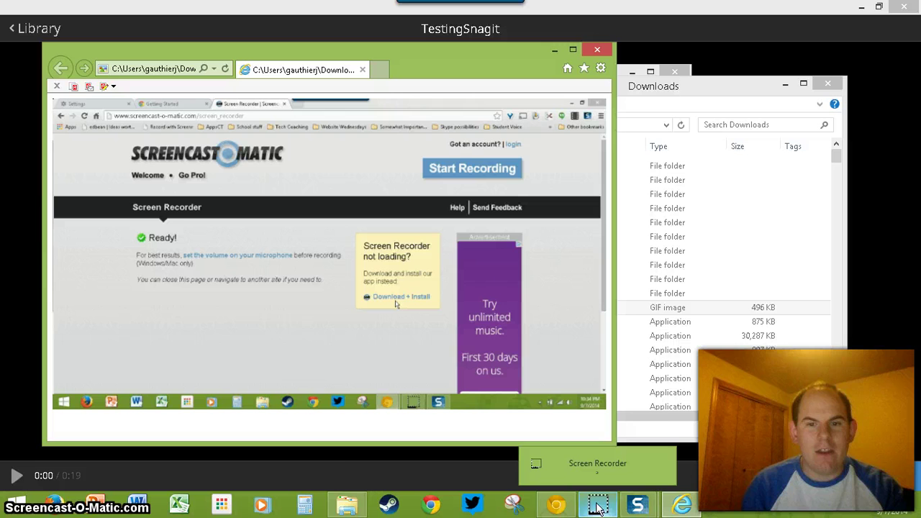
left_click(471, 506)
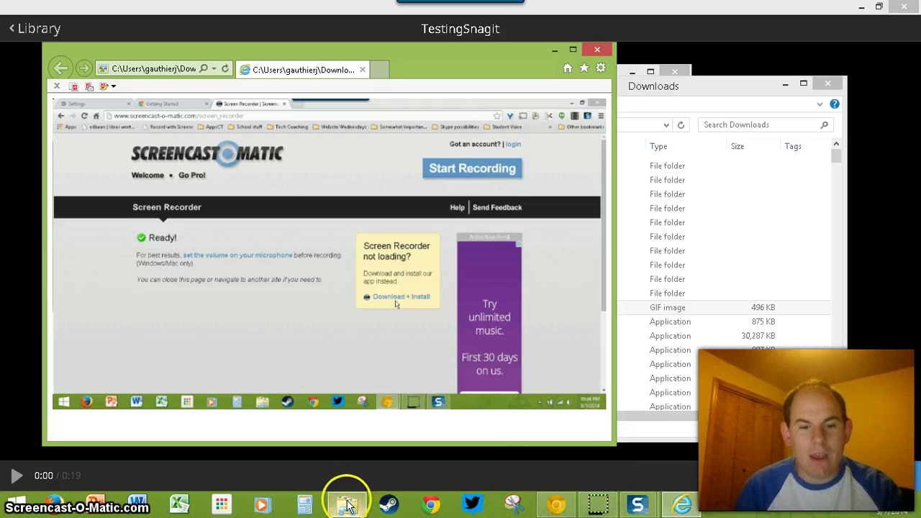
left_click(553, 505)
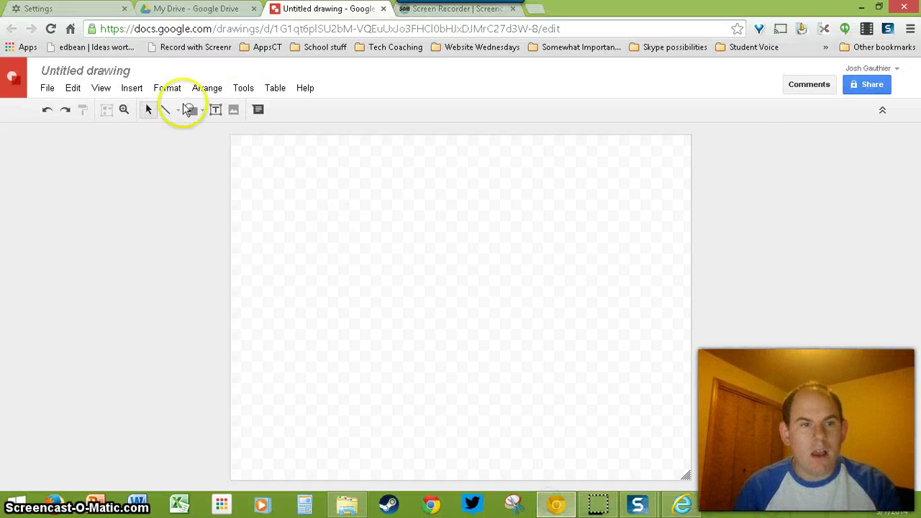
left_click(195, 9)
scroll(270, 268, "down", 3)
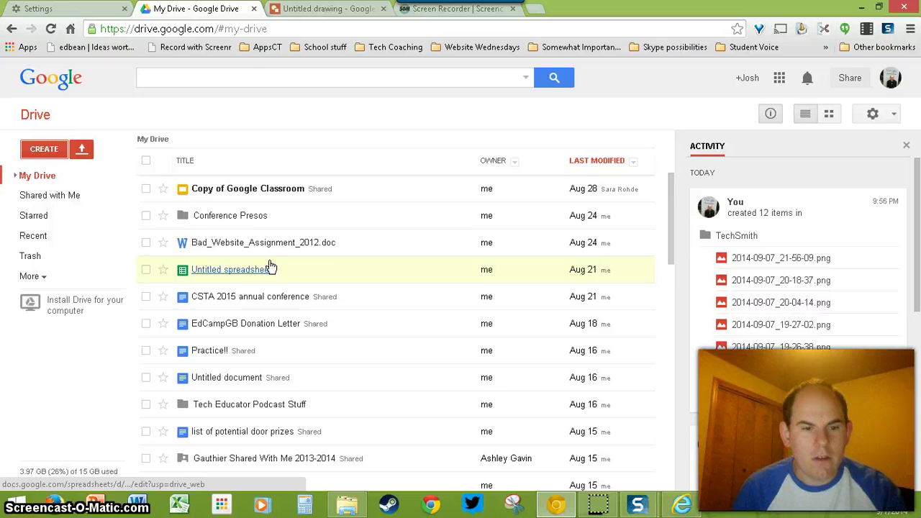
scroll(270, 268, "down", 5)
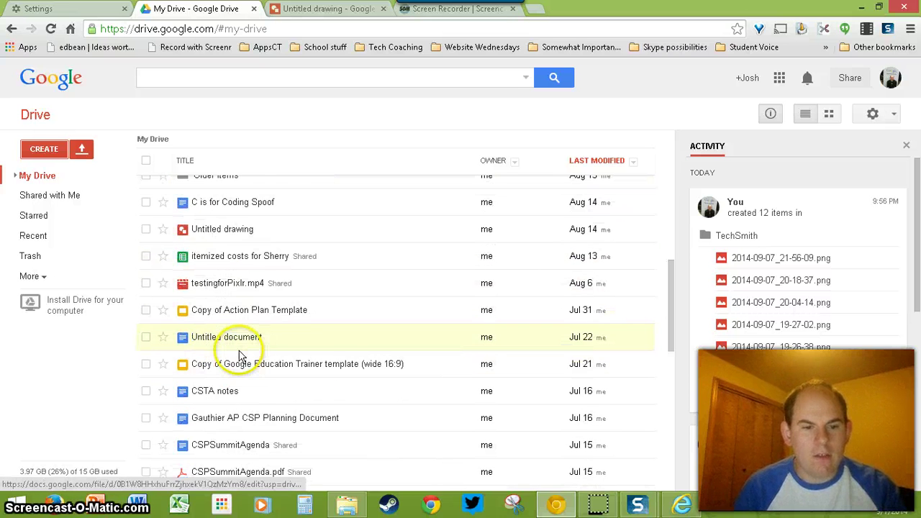
scroll(241, 354, "down", 6)
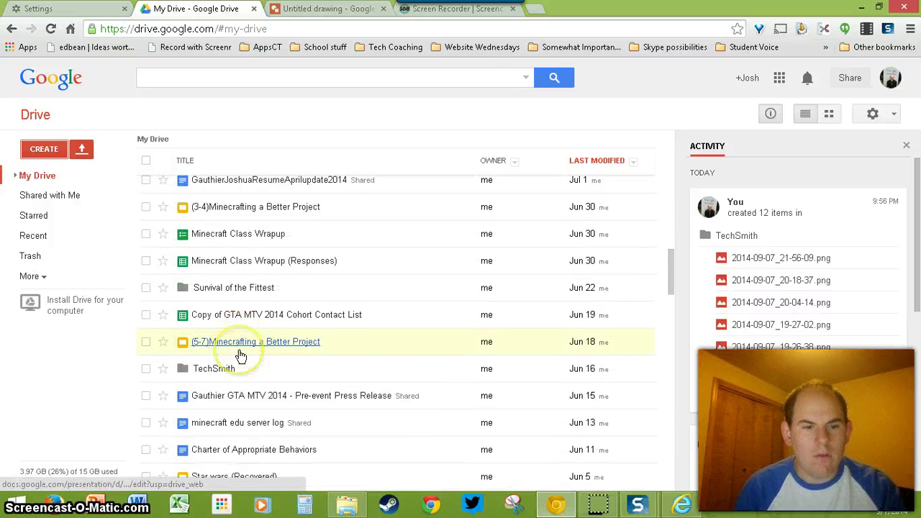
left_click(218, 371)
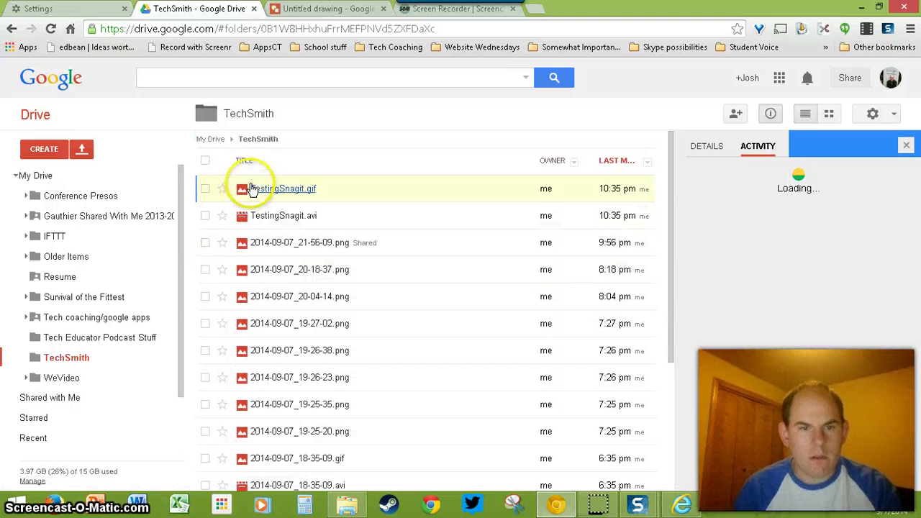
left_click(281, 188)
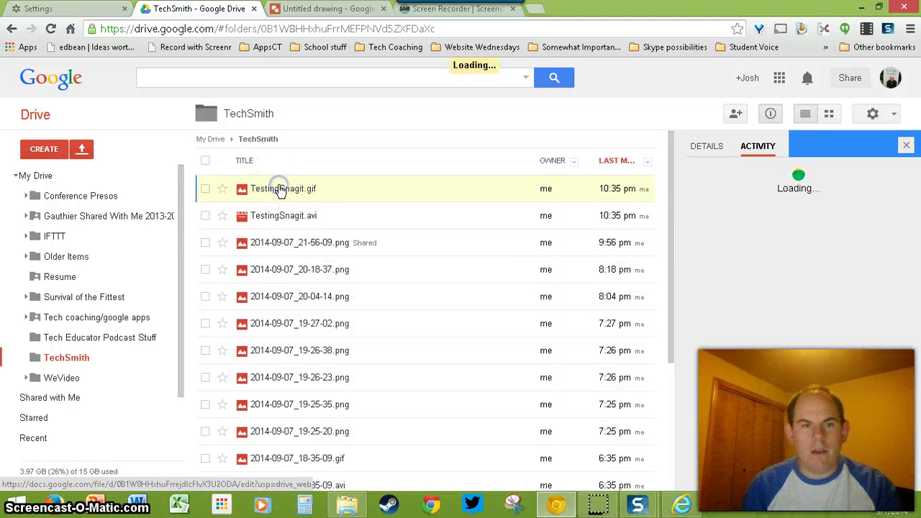